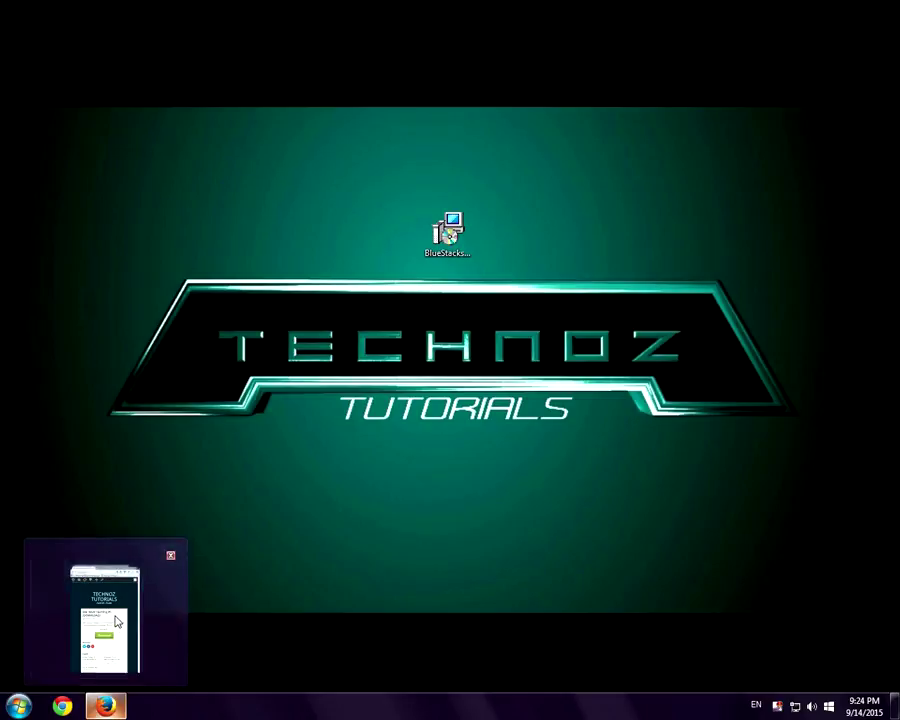
Bring back the Firefox window with the Technoz Tutorials Star Wars: Uprising PC download page.
left_click_drag(420, 157, 544, 364)
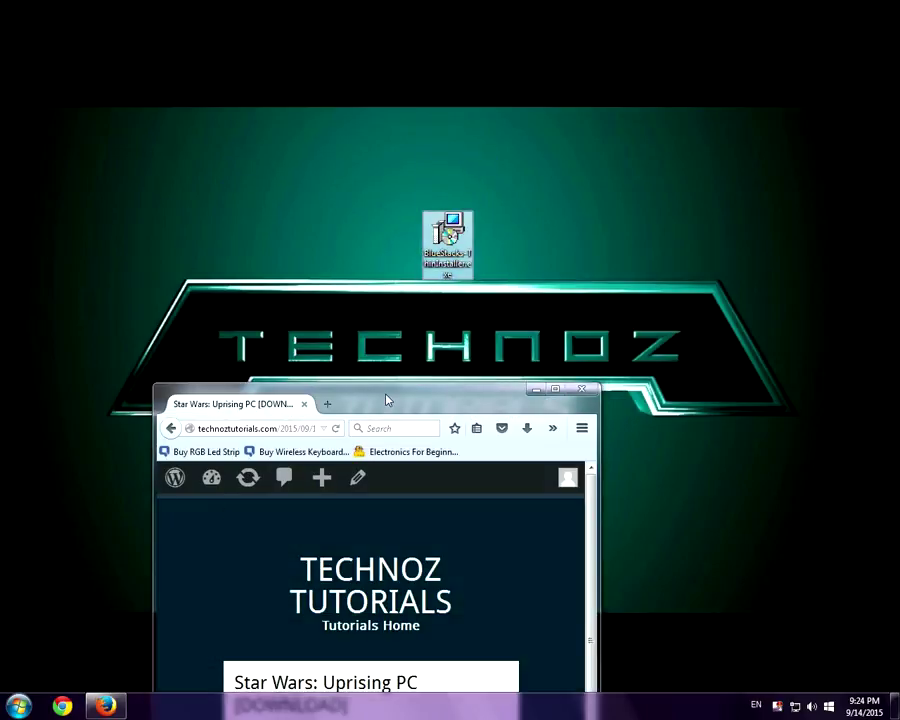
Maximize Firefox and save the BlueStacks-ThinInstaller download from MediaFire.
double_click(386, 394)
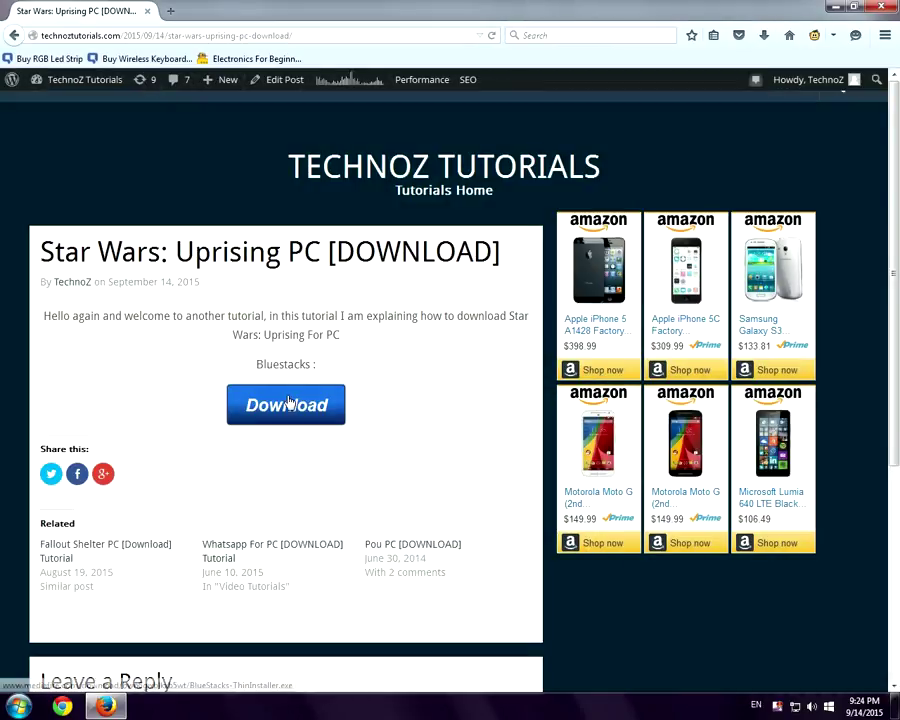
left_click(287, 402)
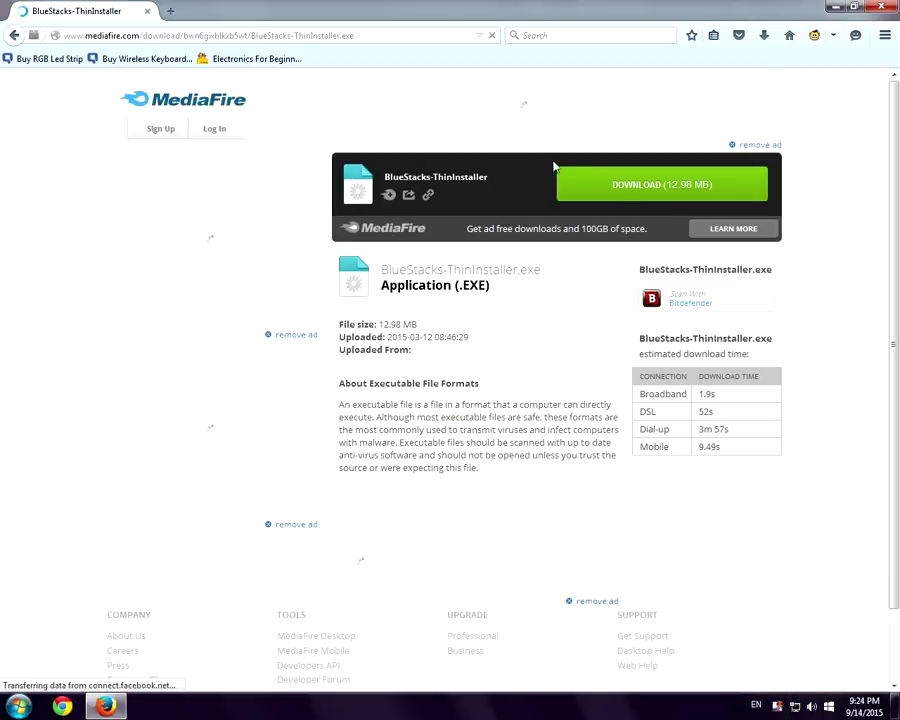
left_click(647, 185)
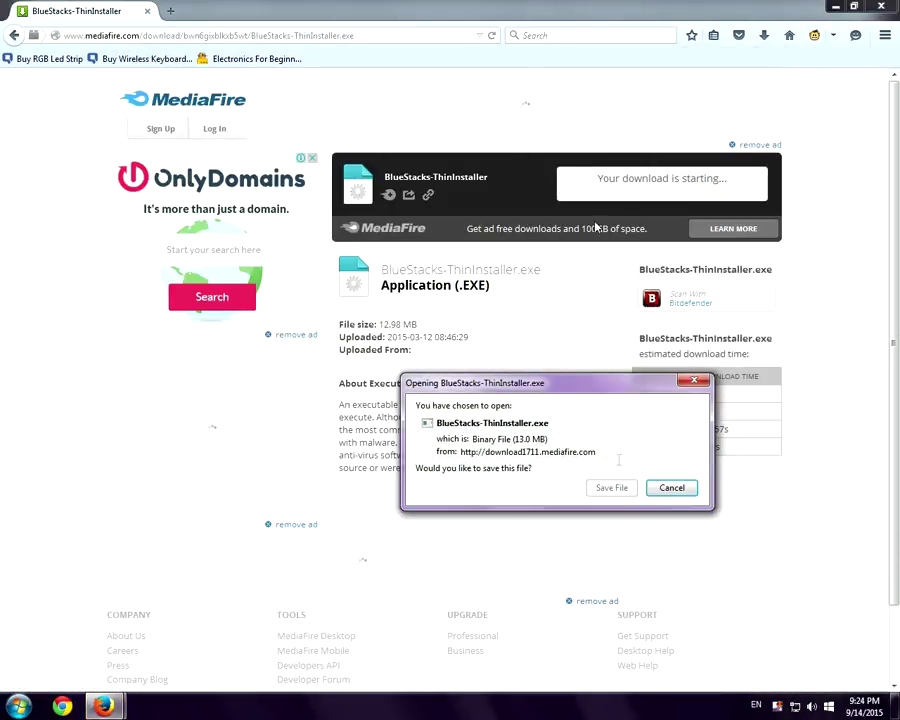
key("Return")
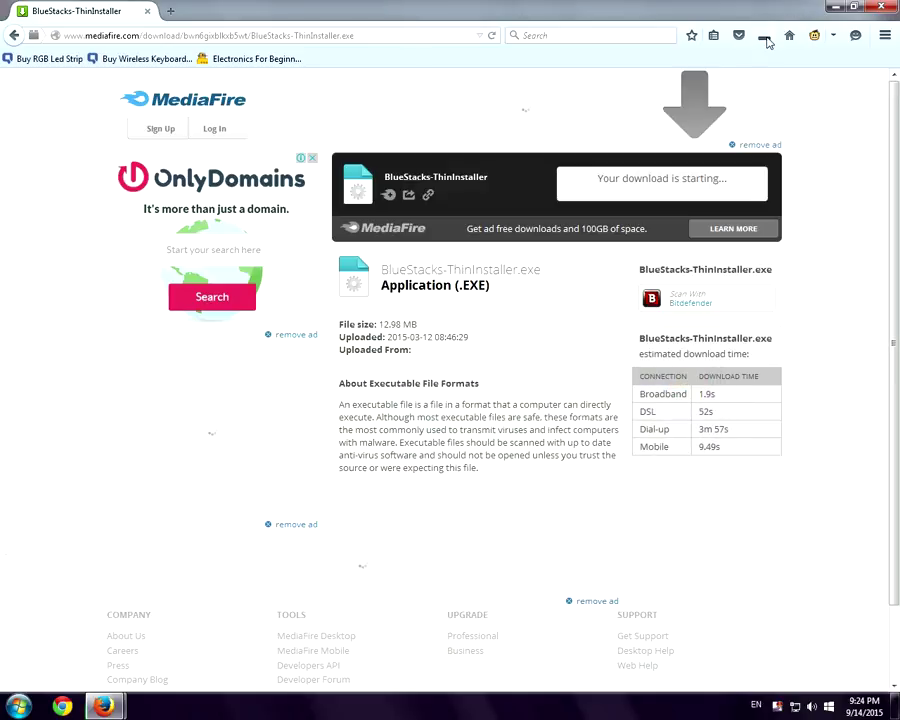
Cancel the duplicate installer download and close the iLivid popup, returning to the desktop installer.
left_click(764, 35)
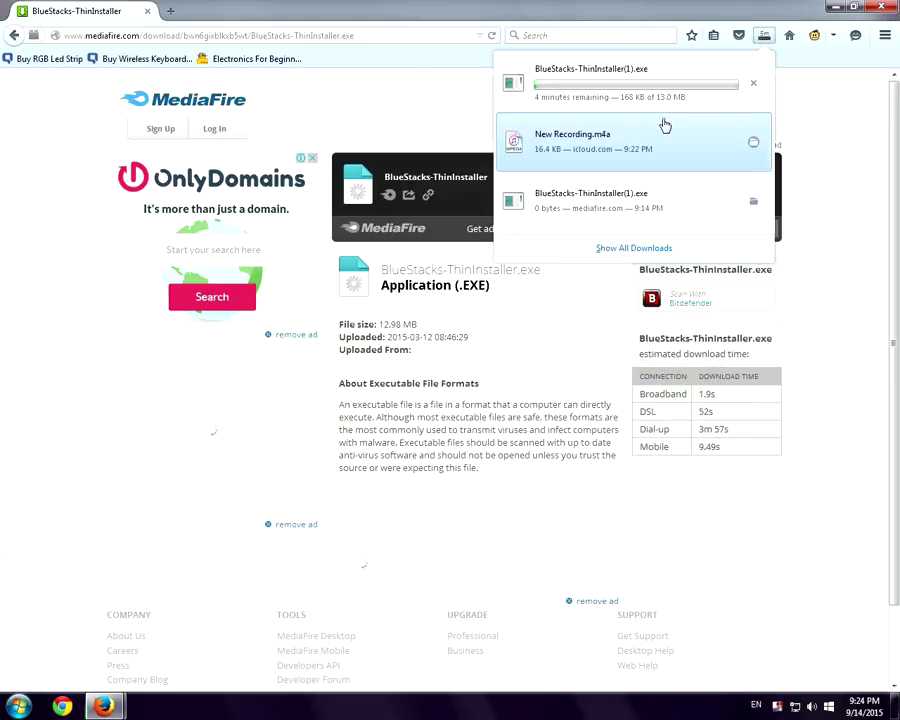
left_click(753, 84)
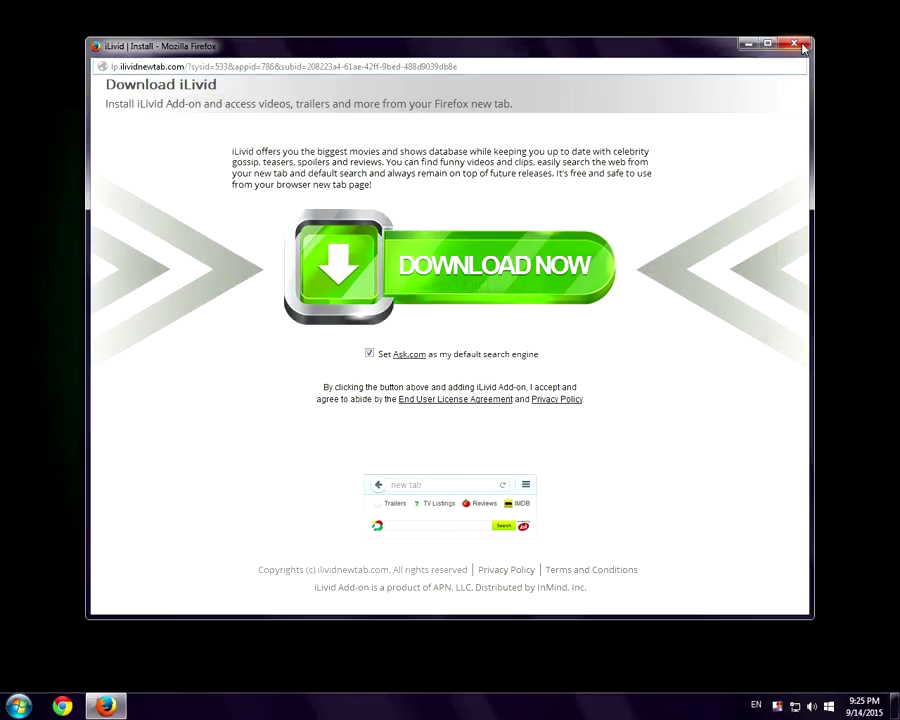
left_click(799, 47)
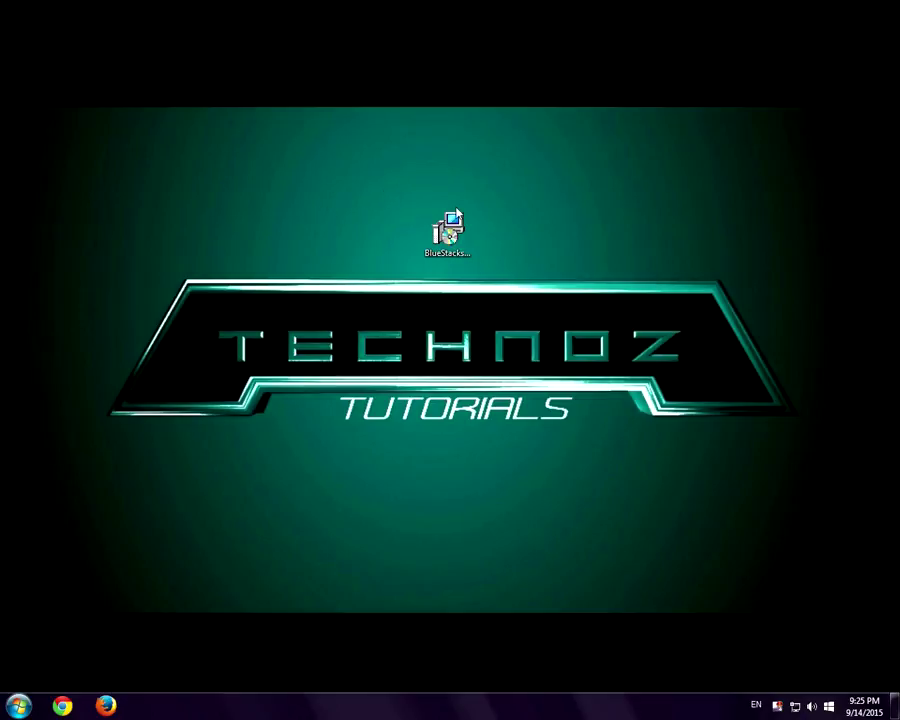
left_click(447, 232)
Run the BlueStacks installer with administrator approval and install using the C:\ProgramData data location.
double_click(447, 232)
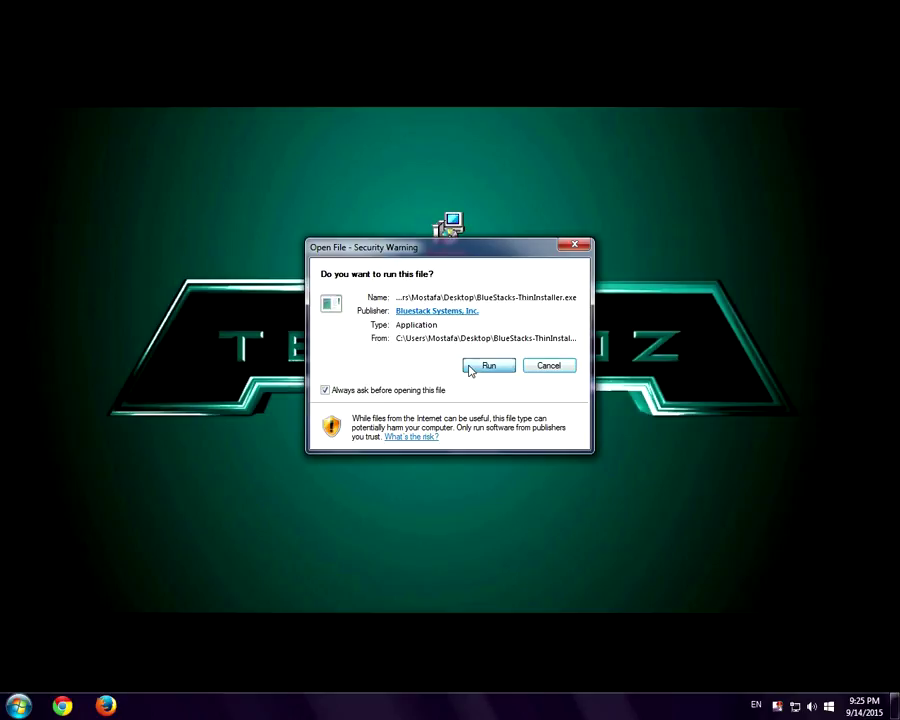
left_click(469, 369)
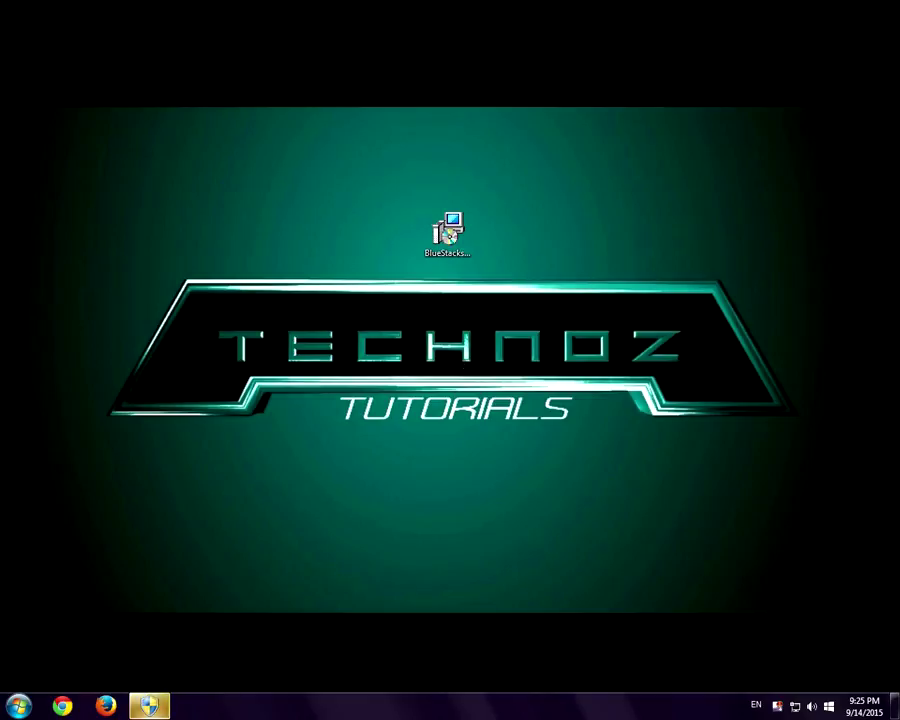
left_click(152, 706)
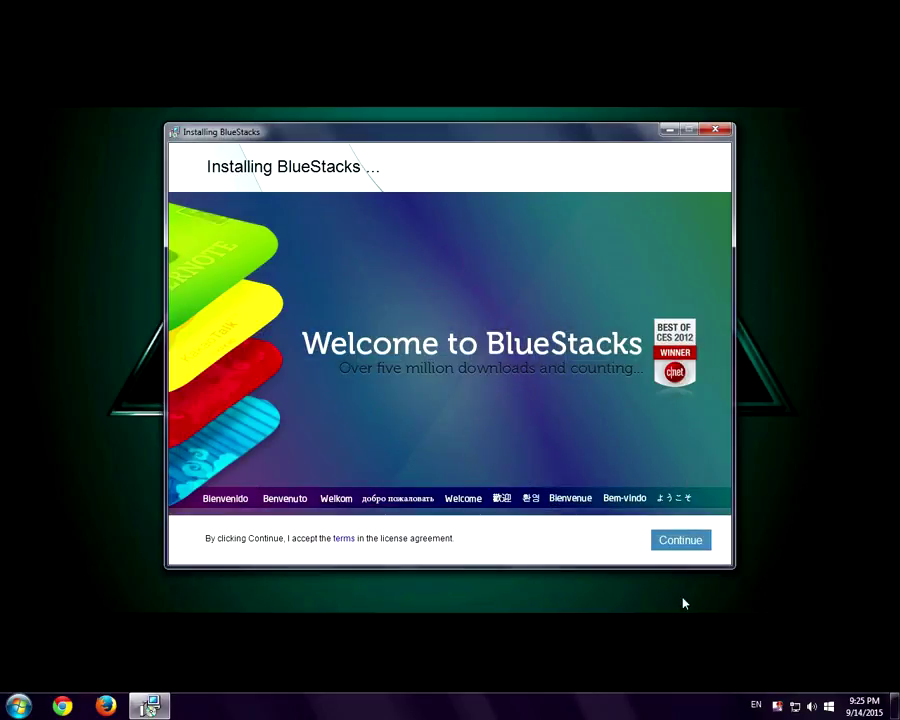
left_click(680, 541)
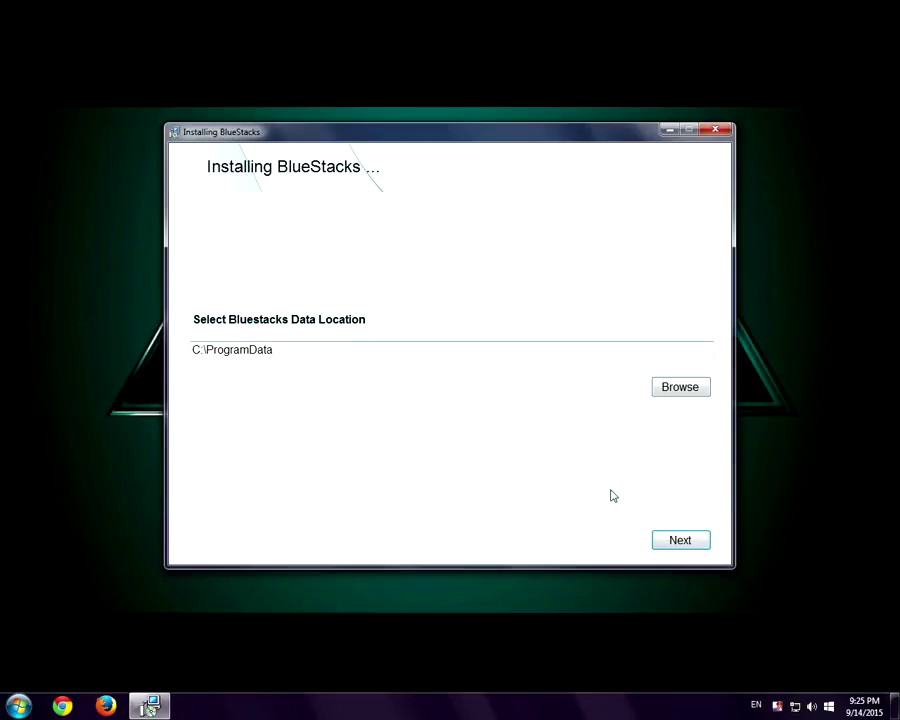
left_click(673, 540)
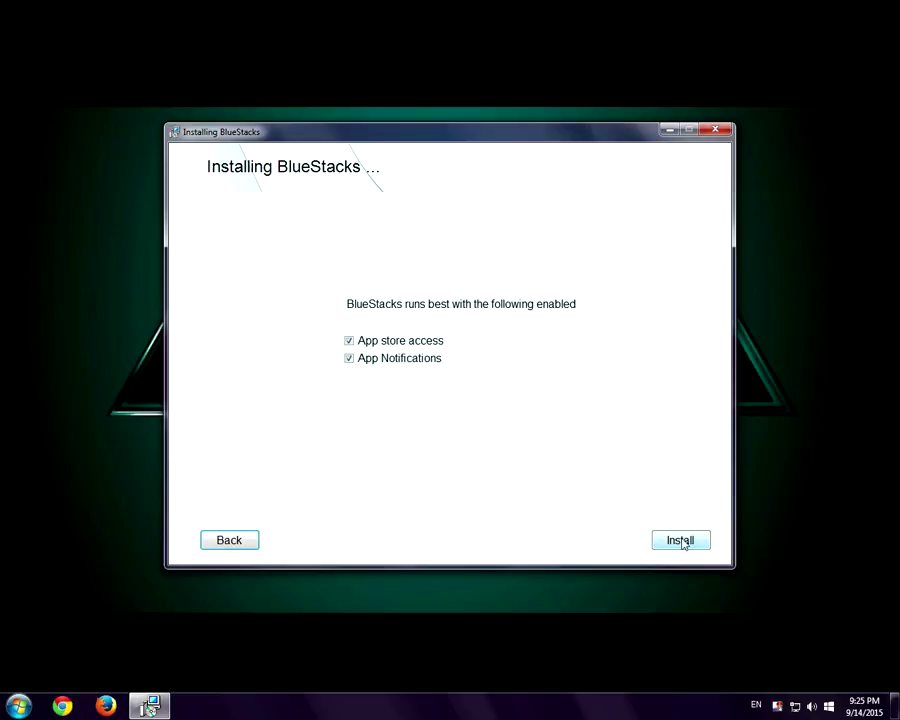
left_click(681, 539)
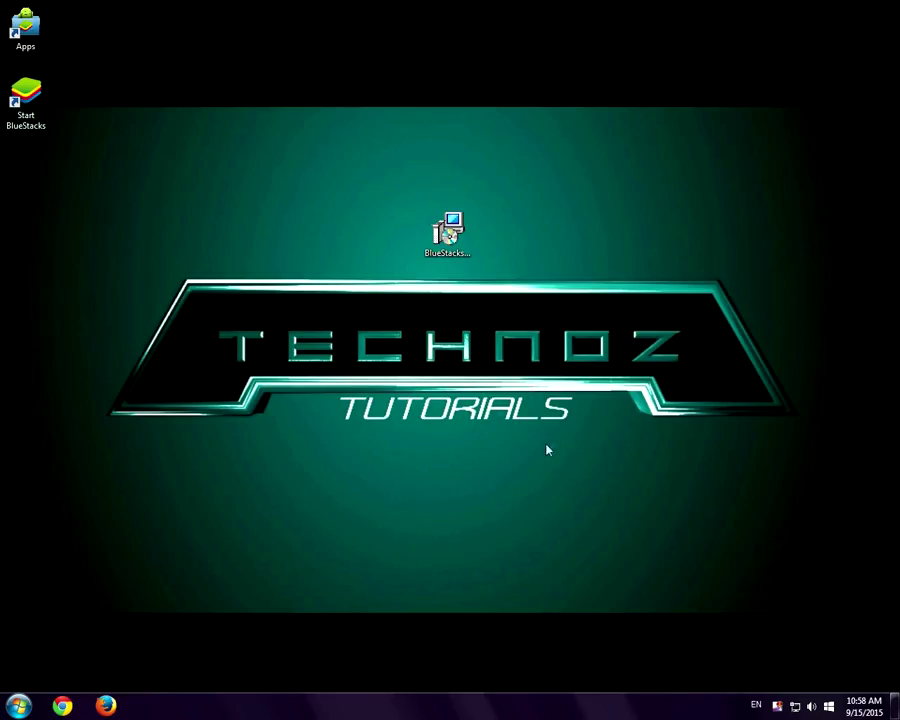
Launch BlueStacks and search the Play Store for 'Star wars uprising'.
double_click(28, 98)
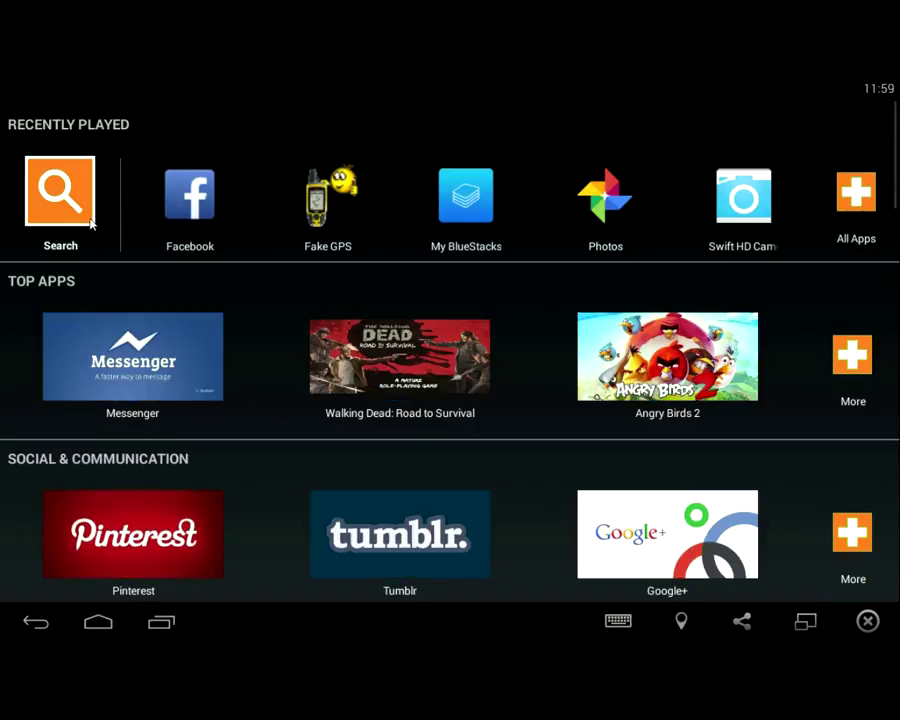
left_click(80, 220)
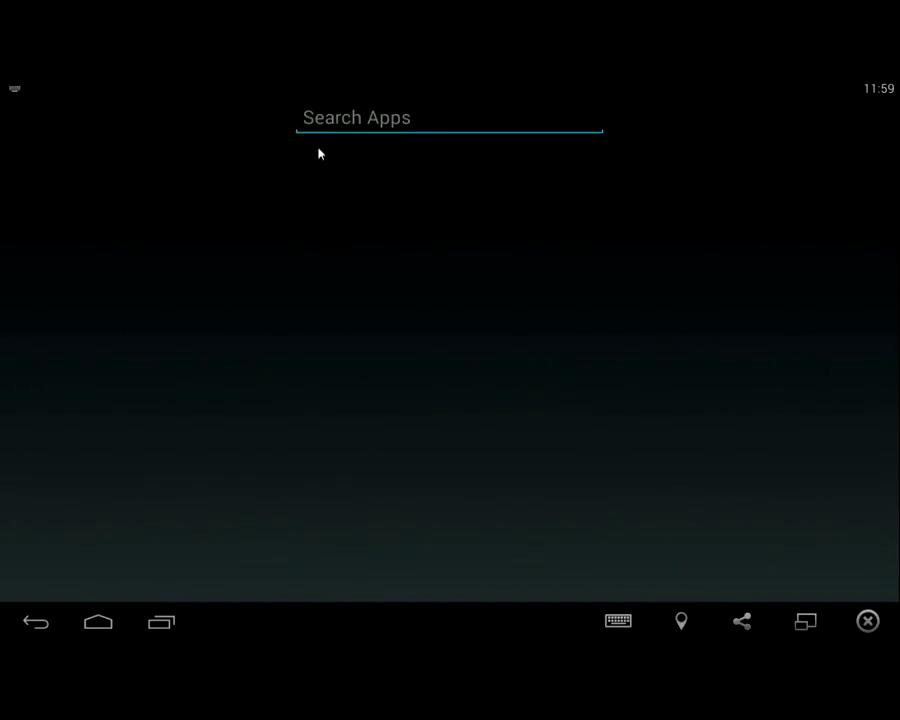
type("D")
key("BackSpace")
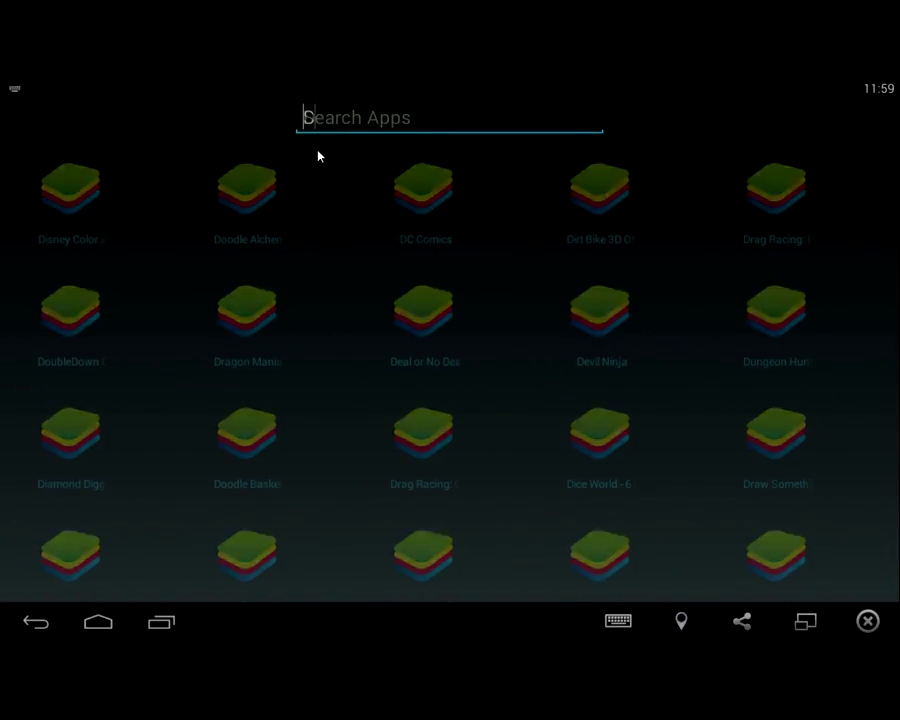
type("SS")
key("BackSpace")
type("tar war")
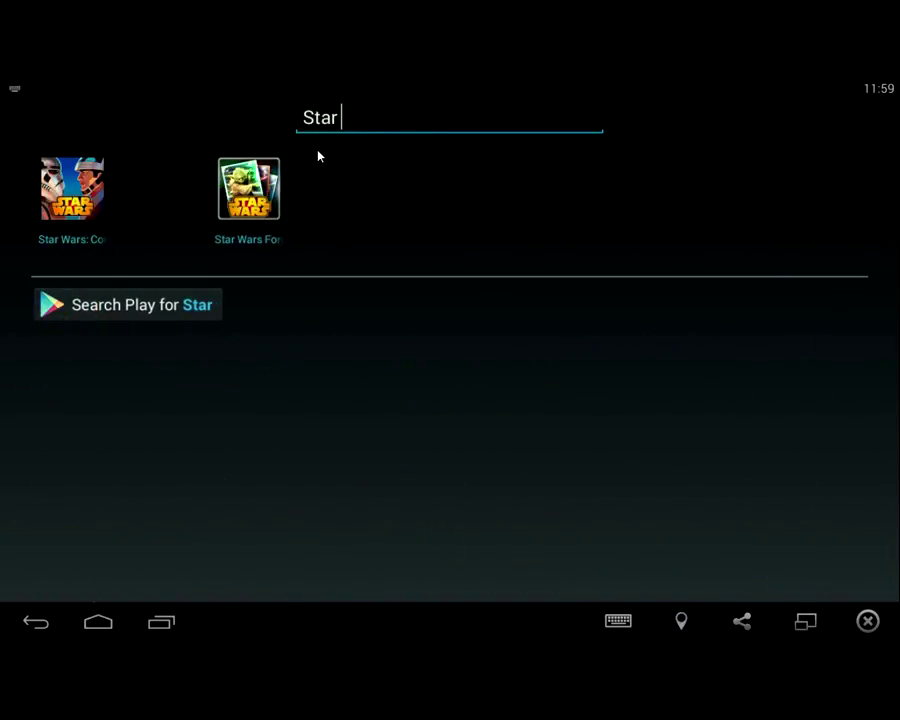
type("s ur")
key("BackSpace")
type("prising")
key("Return")
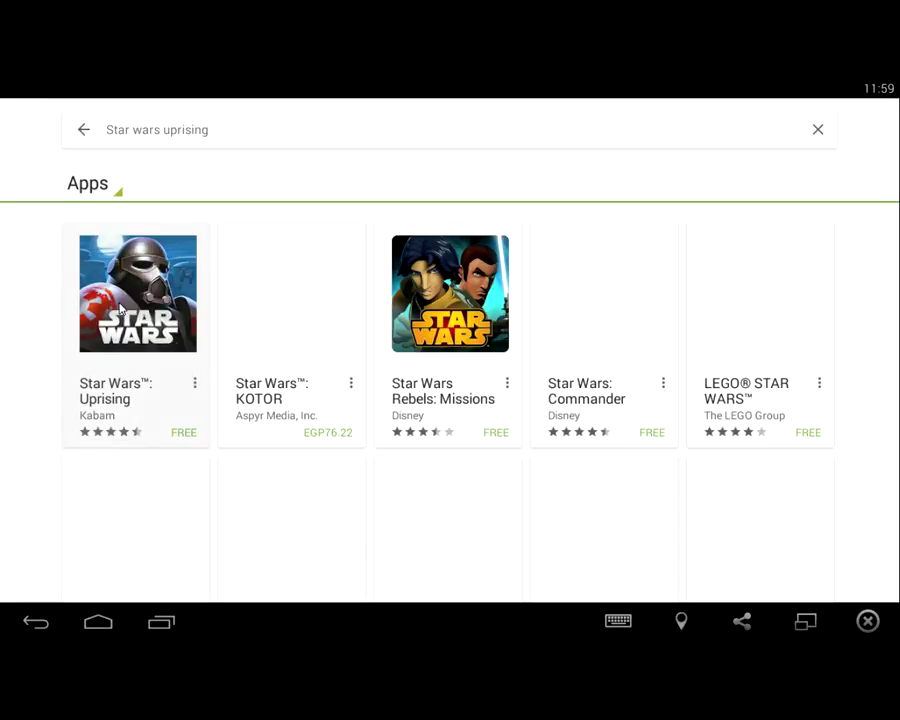
Install Star Wars™: Uprising, accepting its permissions and proceeding with the large download.
left_click(119, 309)
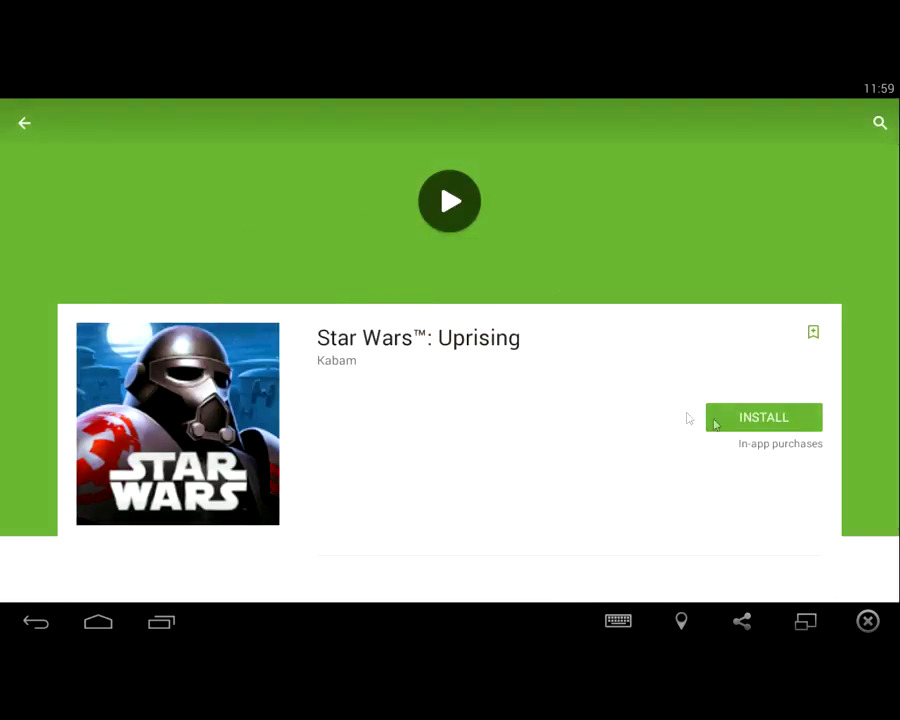
left_click(755, 427)
left_click(741, 420)
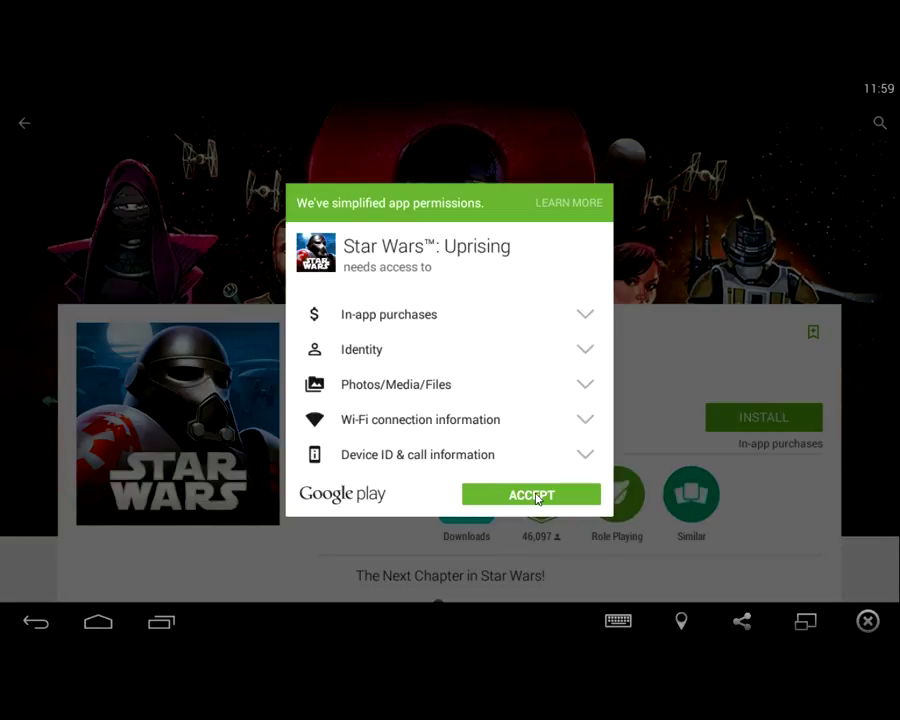
left_click(533, 495)
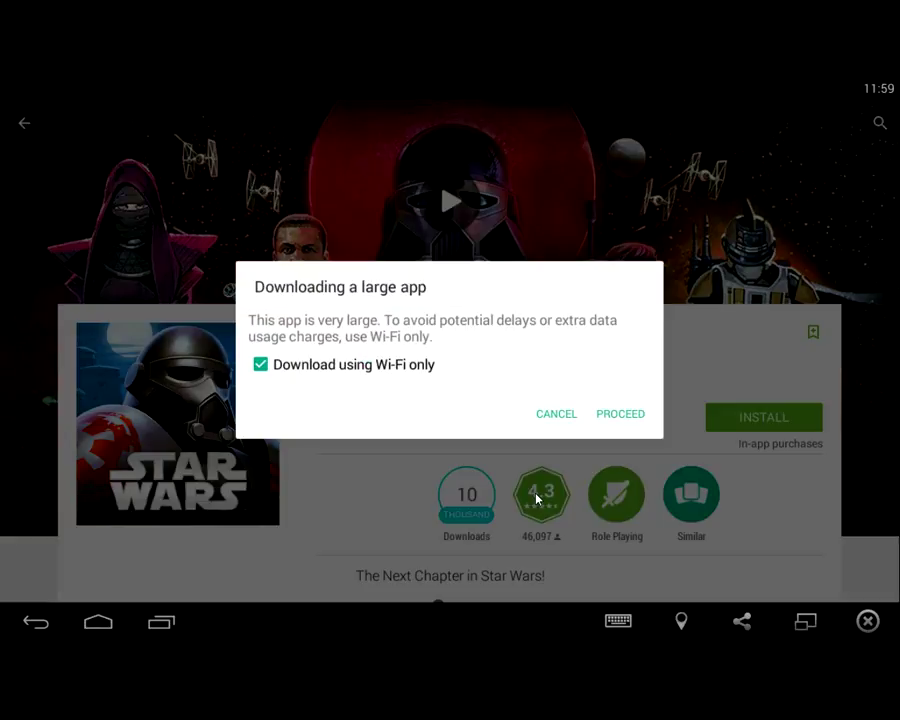
left_click(614, 421)
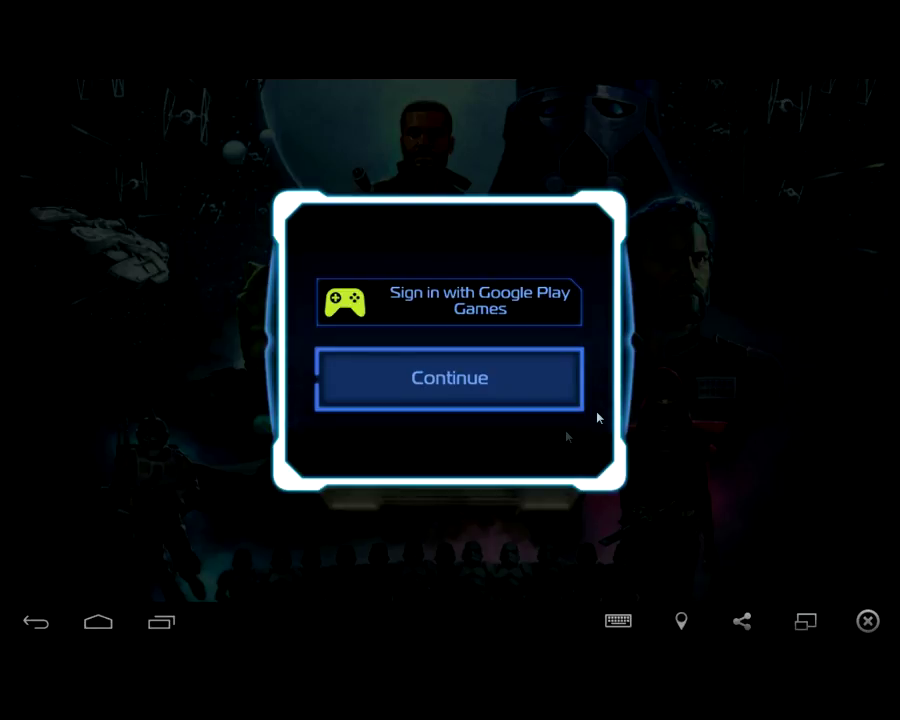
Continue without signing in to Google Play Games.
left_click(496, 389)
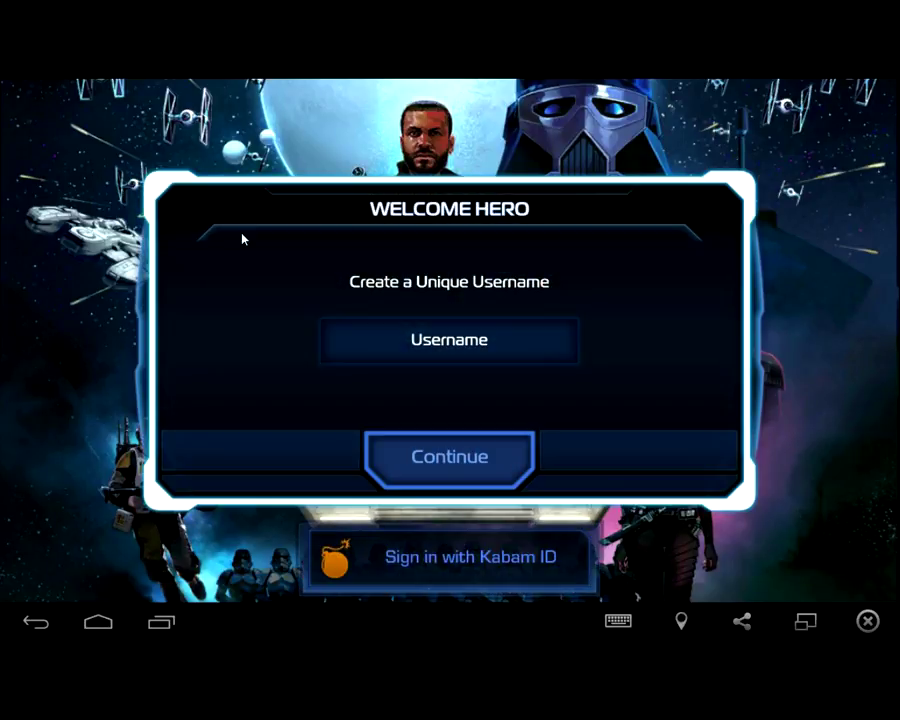
Enter 'Technoz Tutorials' as the username and submit it, which is rejected as invalid.
left_click(472, 343)
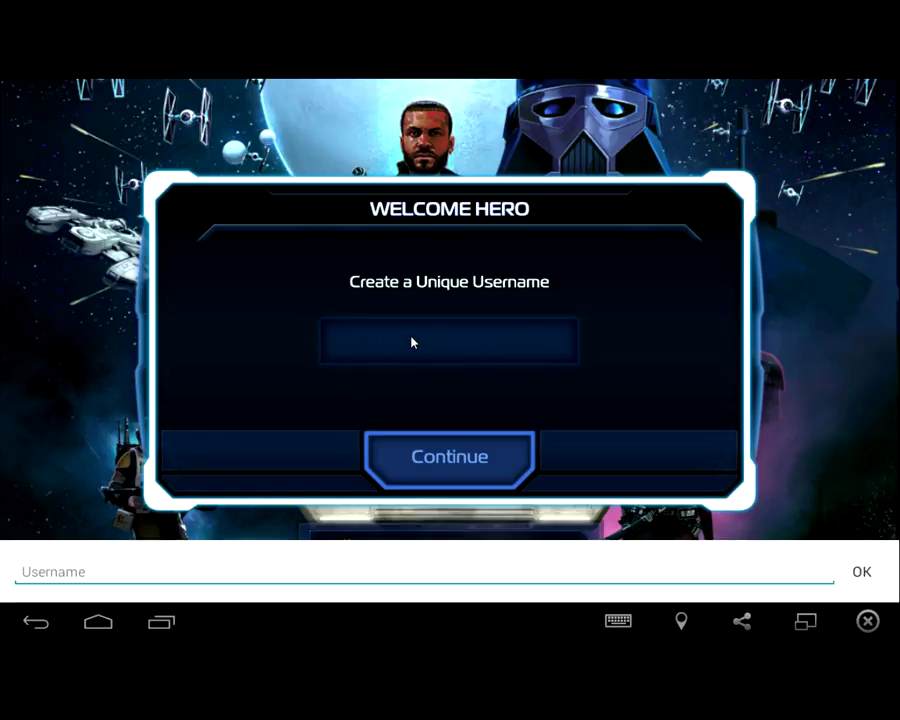
key("Escape")
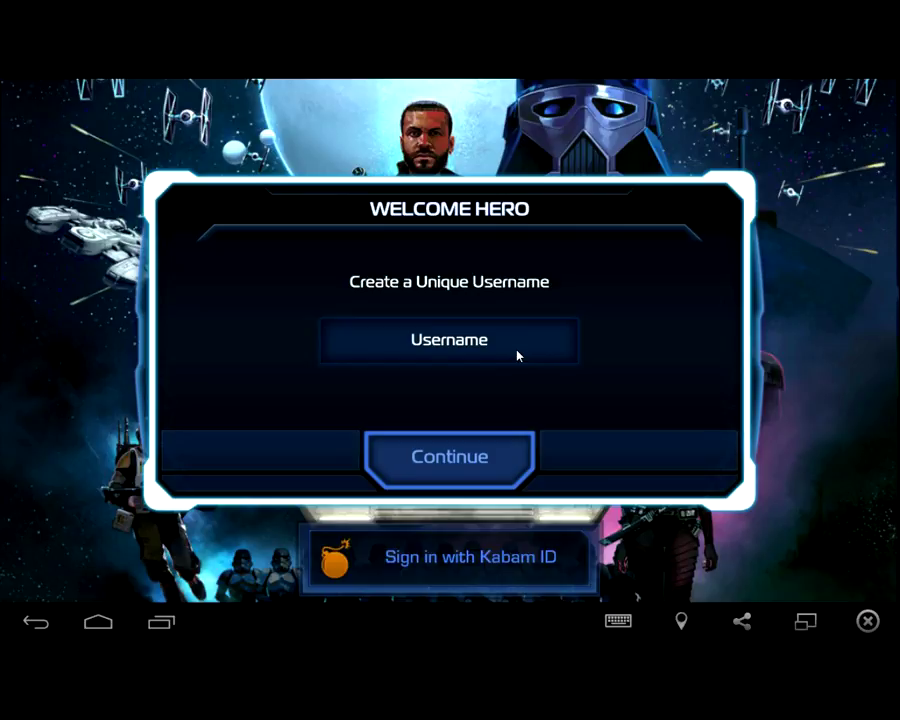
left_click(518, 355)
type("Tec")
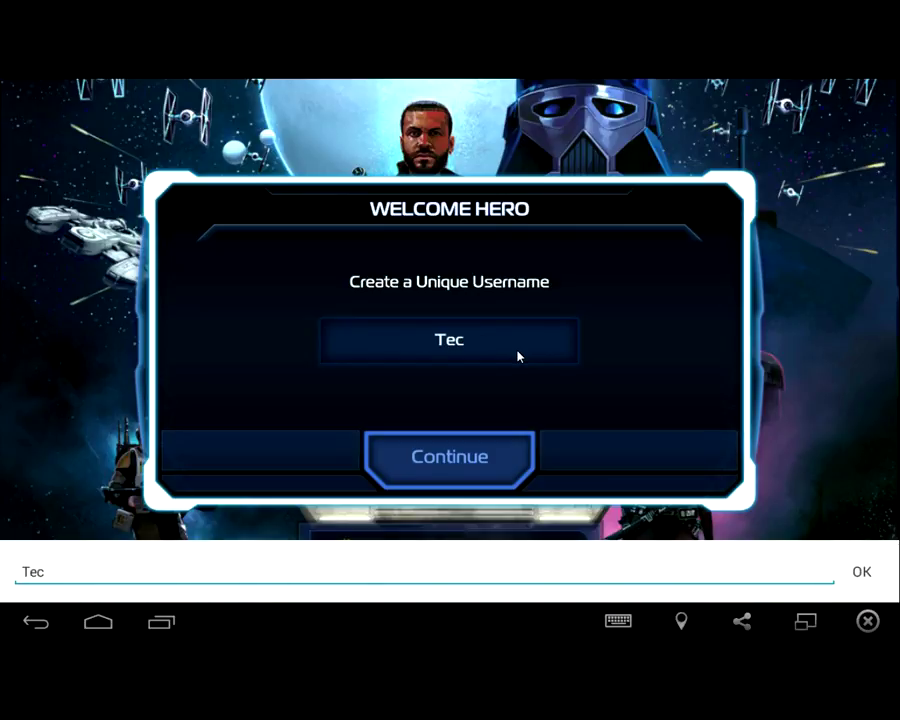
type("hnoz Tutorials")
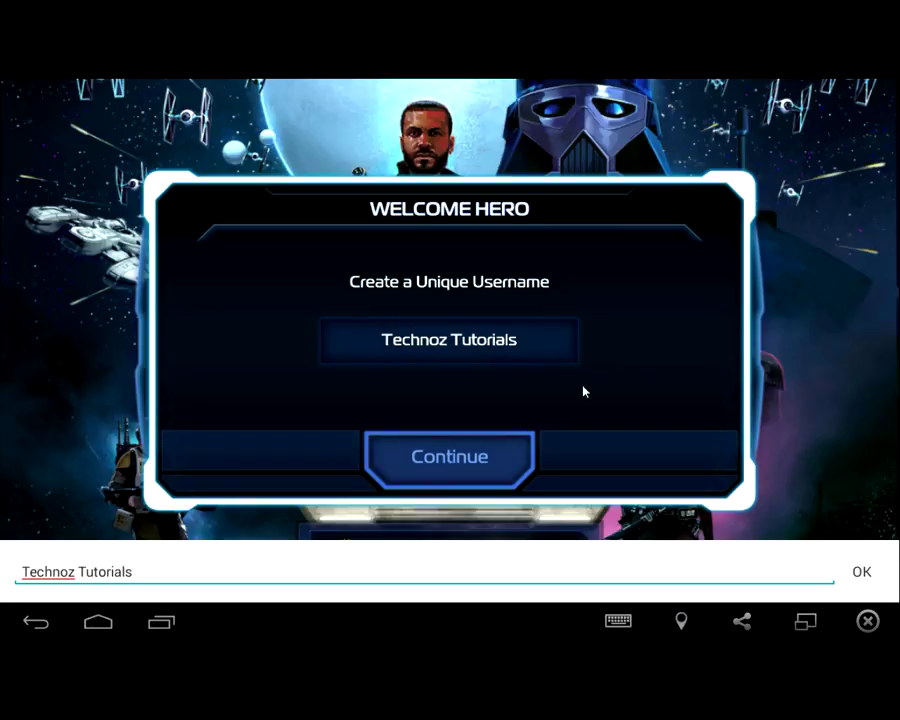
key("Return")
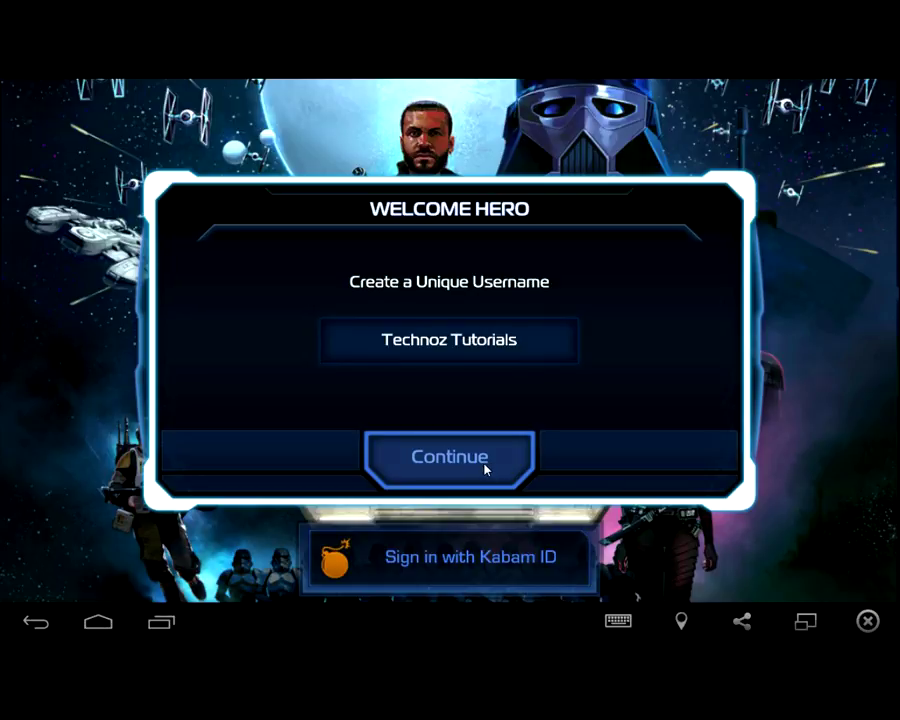
left_click(485, 468)
Delete 'Tutorials' and the space from the username field, leaving 'Technoz'.
left_click(465, 343)
key("End")
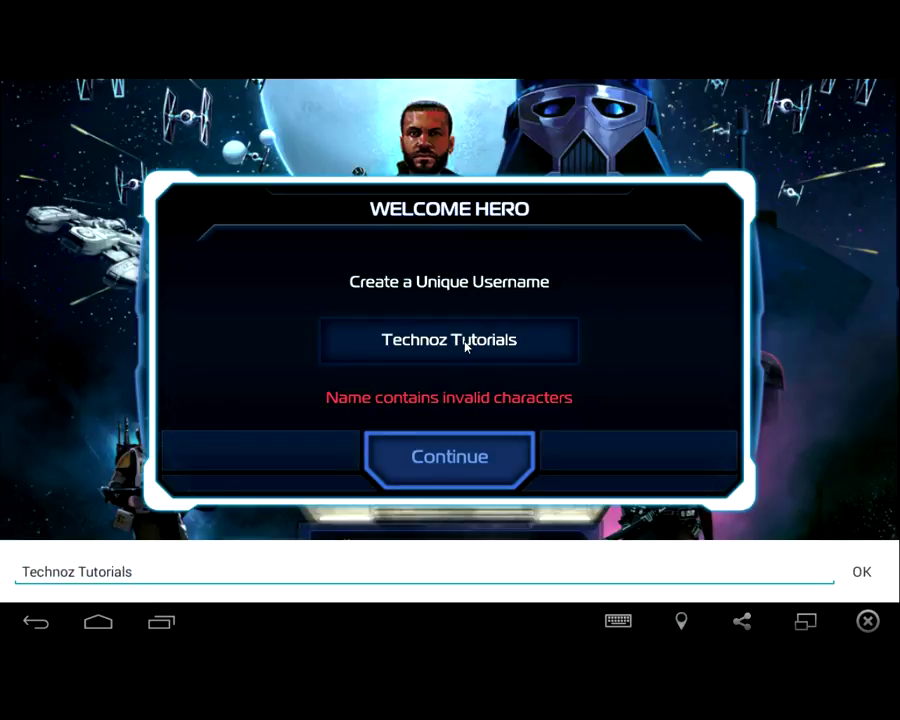
key("BackSpace")
key("BackSpace")
key("BackSpace")
key("BackSpace")
key("BackSpace")
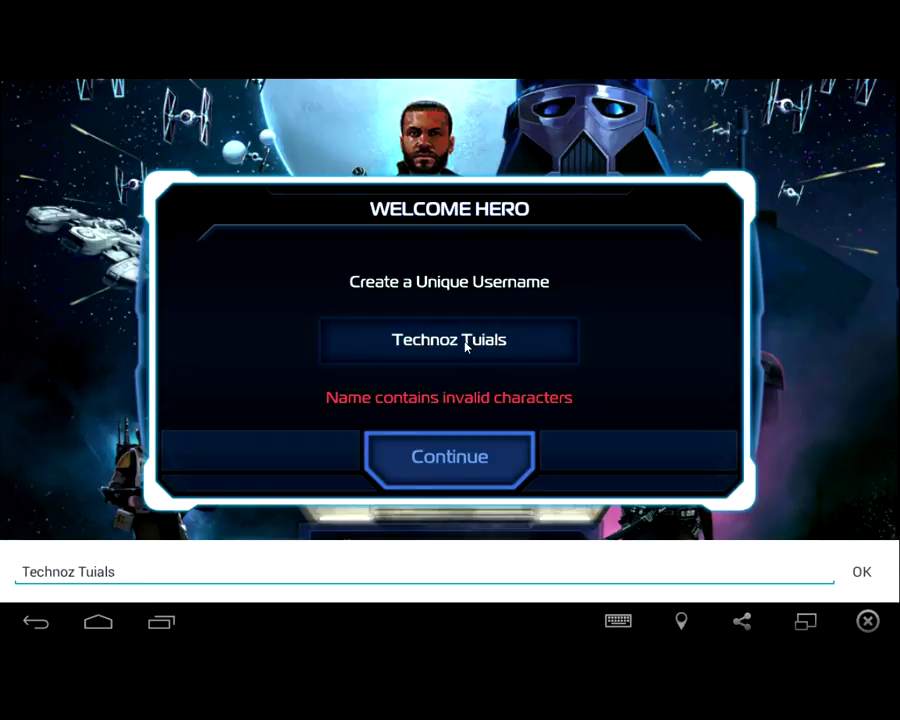
key("BackSpace")
key("BackSpace")
key("BackSpace")
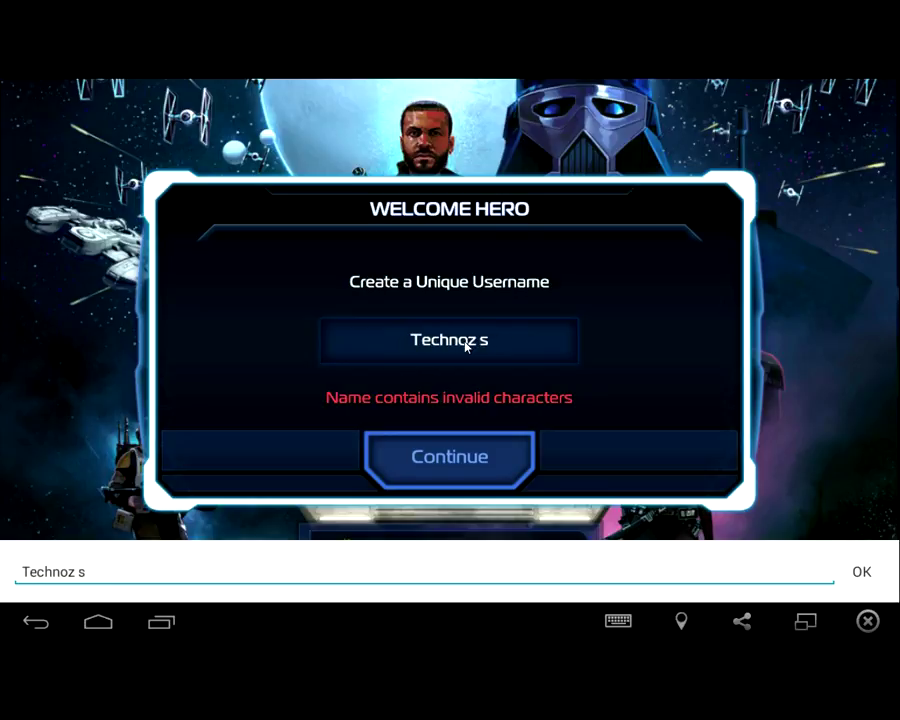
key("BackSpace")
key("BackSpace")
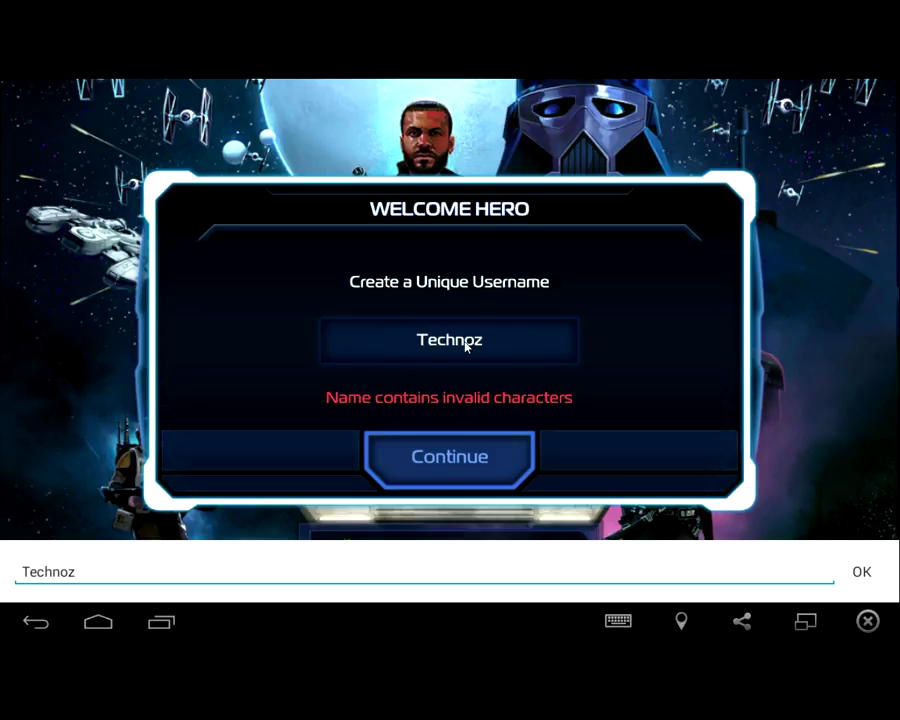
Retype the username as 'TechnozTutorials' without a space and confirm it.
left_click(893, 706)
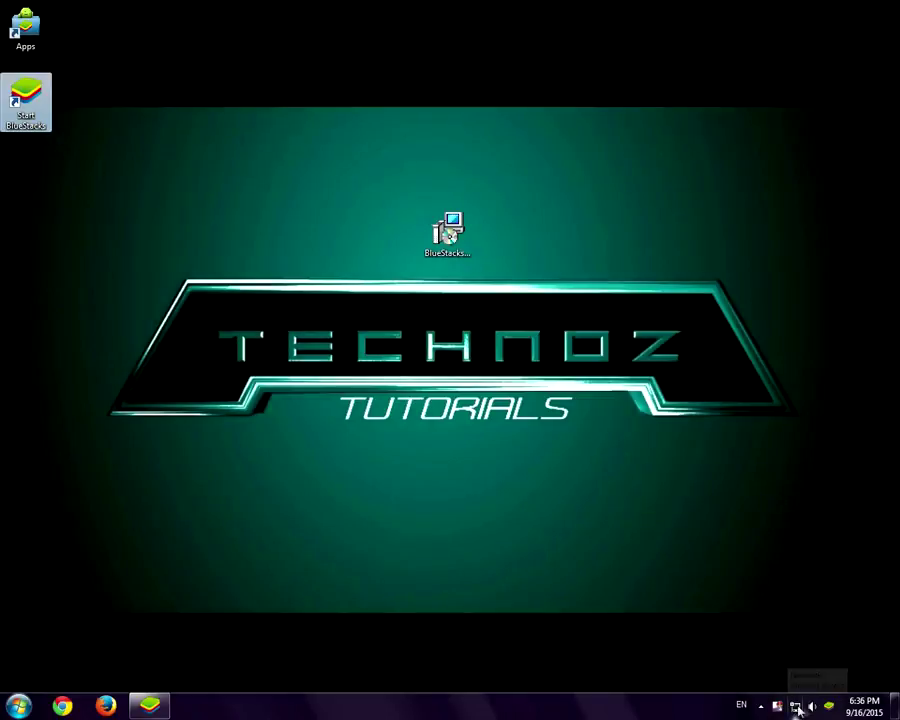
left_click(812, 706)
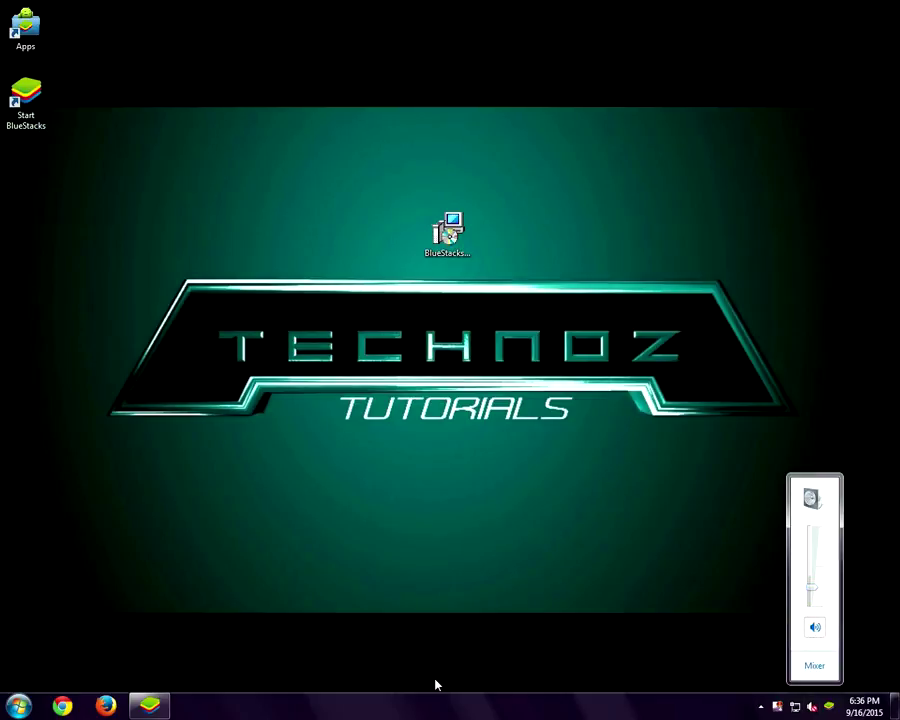
left_click(148, 706)
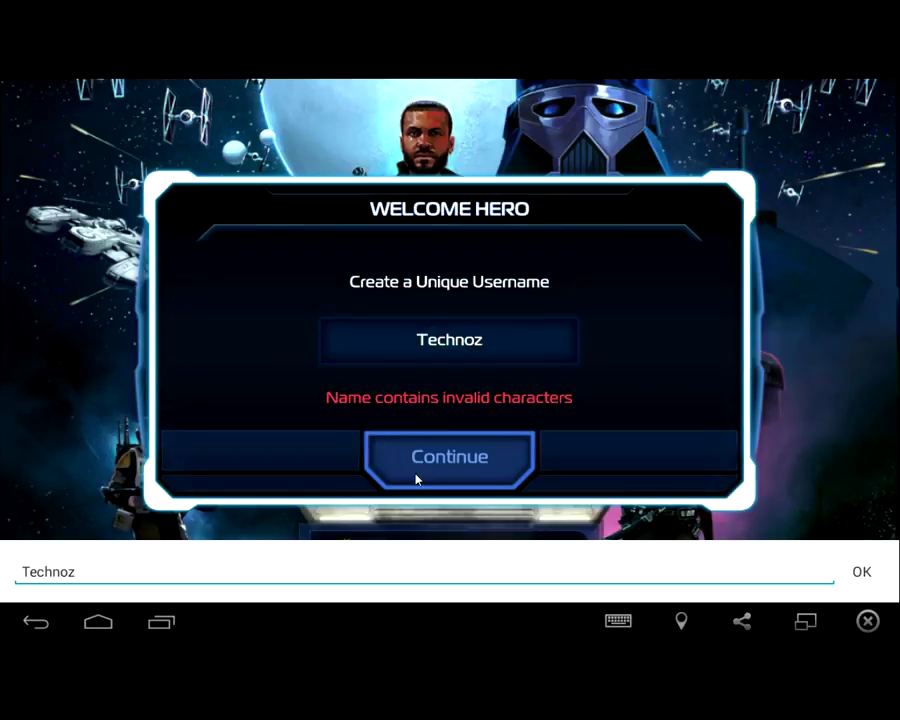
left_click(526, 345)
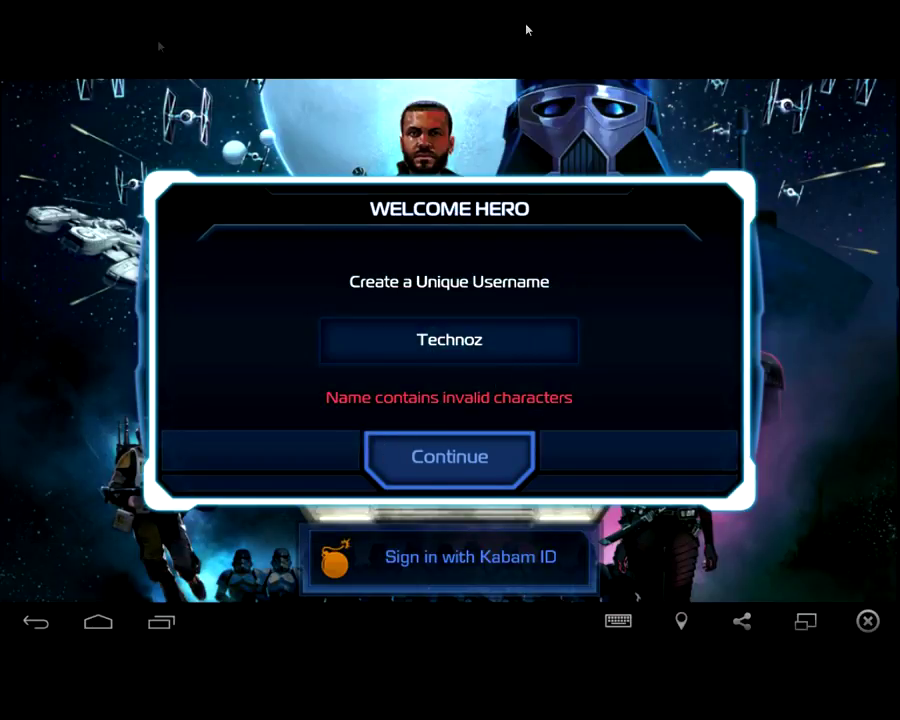
left_click(514, 333)
type("TechnozTutorials")
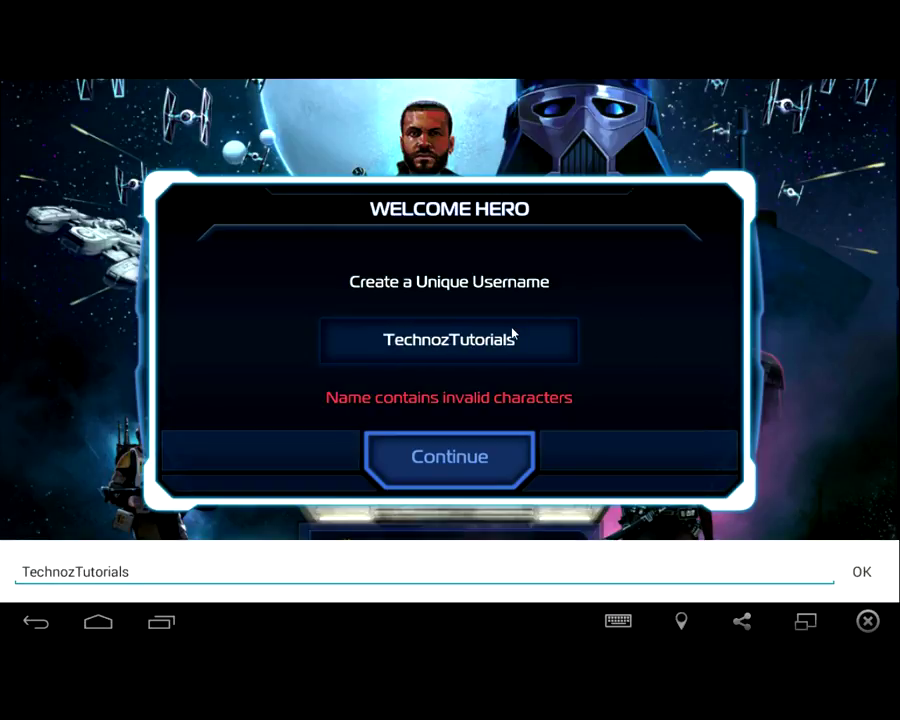
left_click(498, 455)
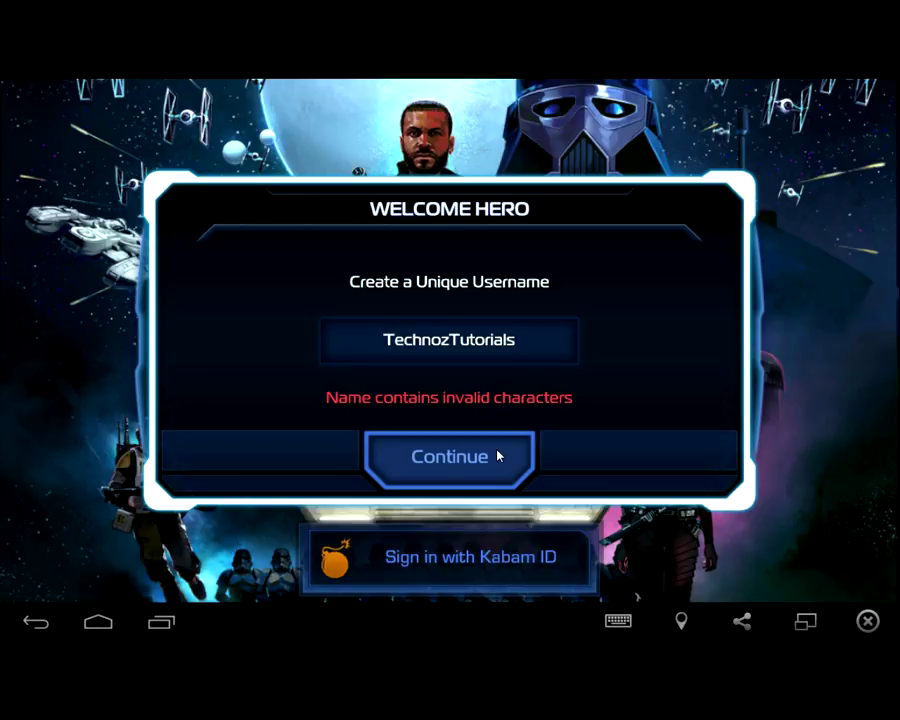